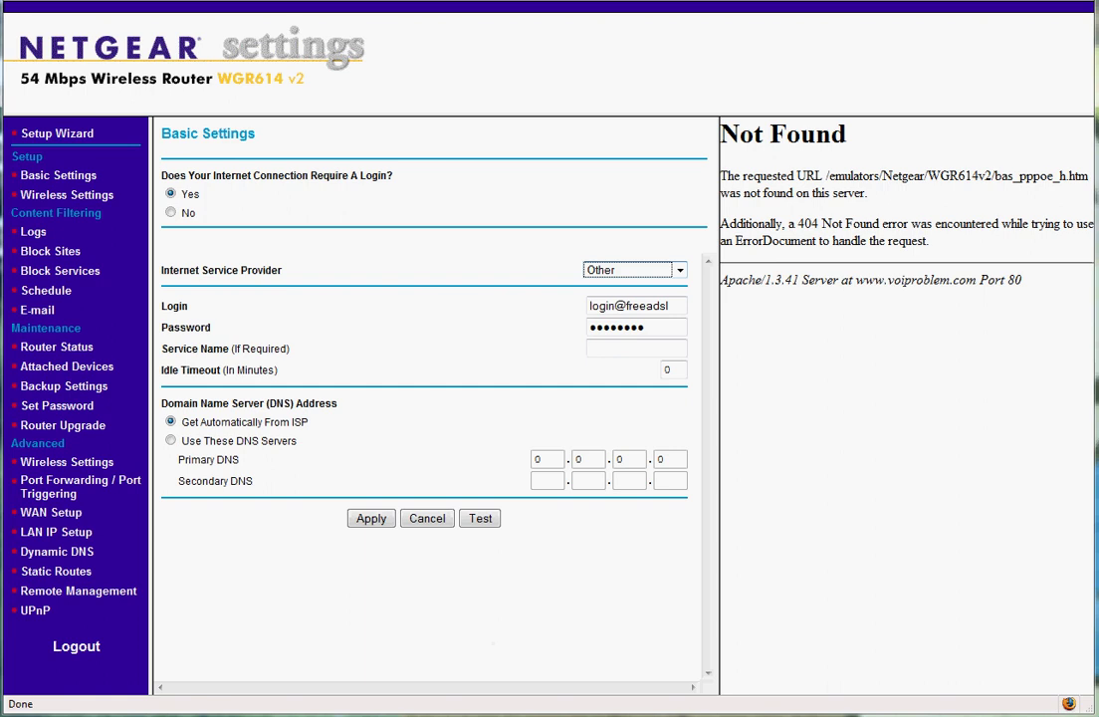
pyautogui.click(332, 687)
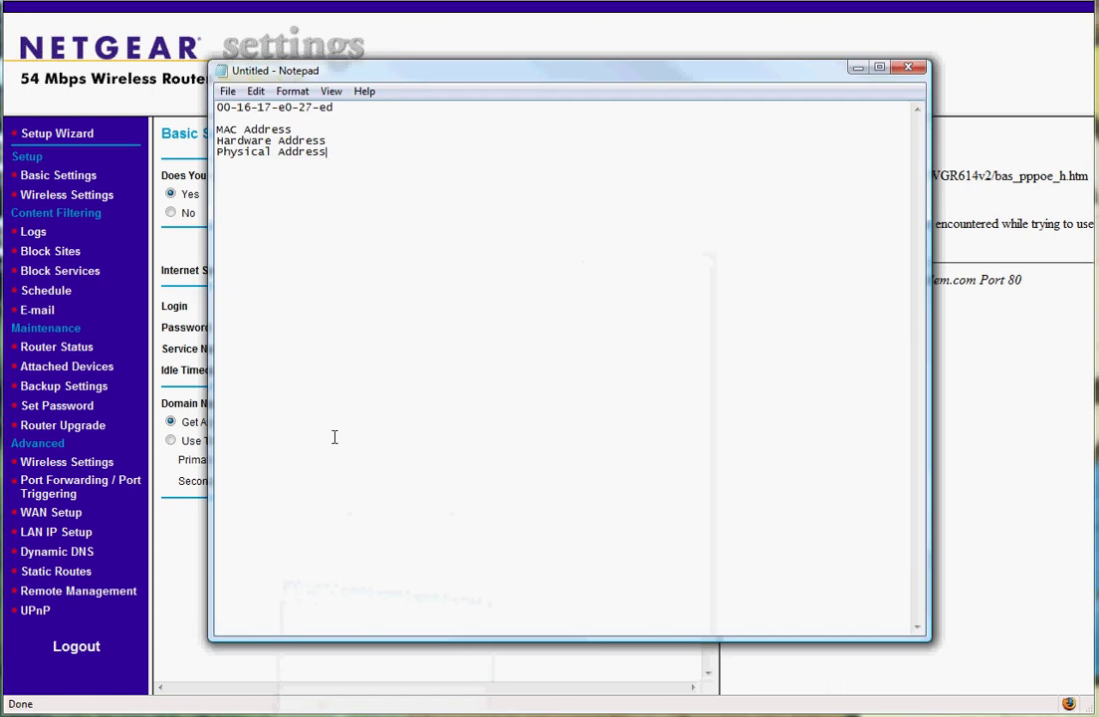
pyautogui.moveTo(217, 130); pyautogui.dragTo(326, 161)
pyautogui.click(398, 148)
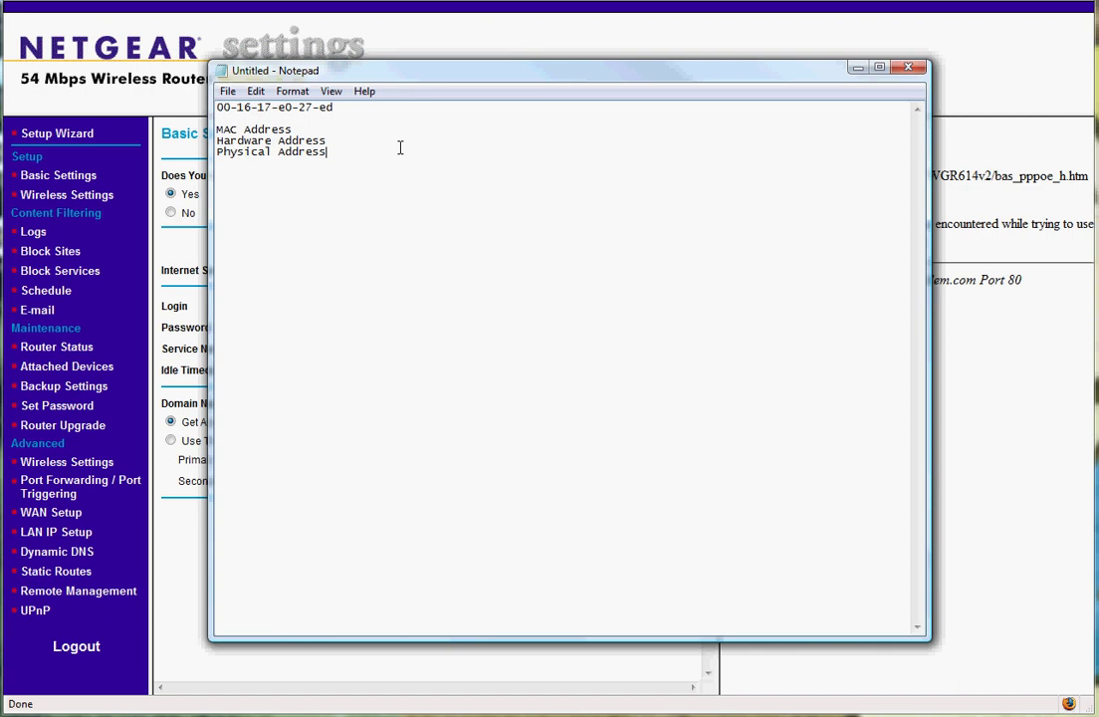
pyautogui.moveTo(219, 107); pyautogui.dragTo(337, 106)
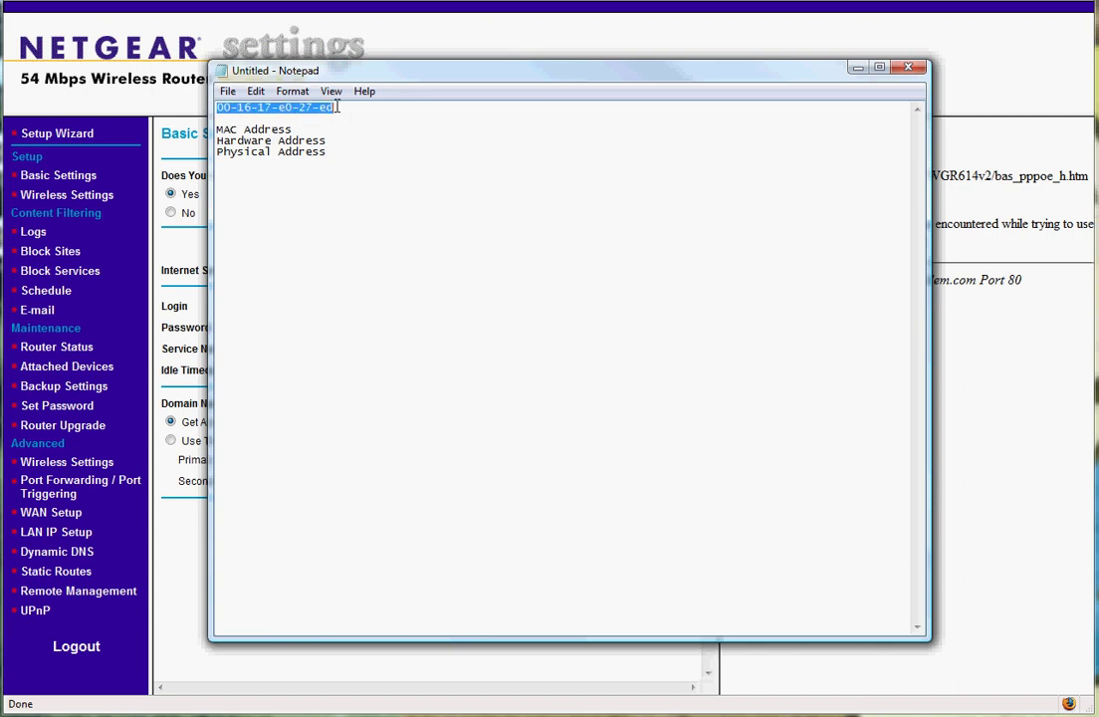
pyautogui.press('Down')
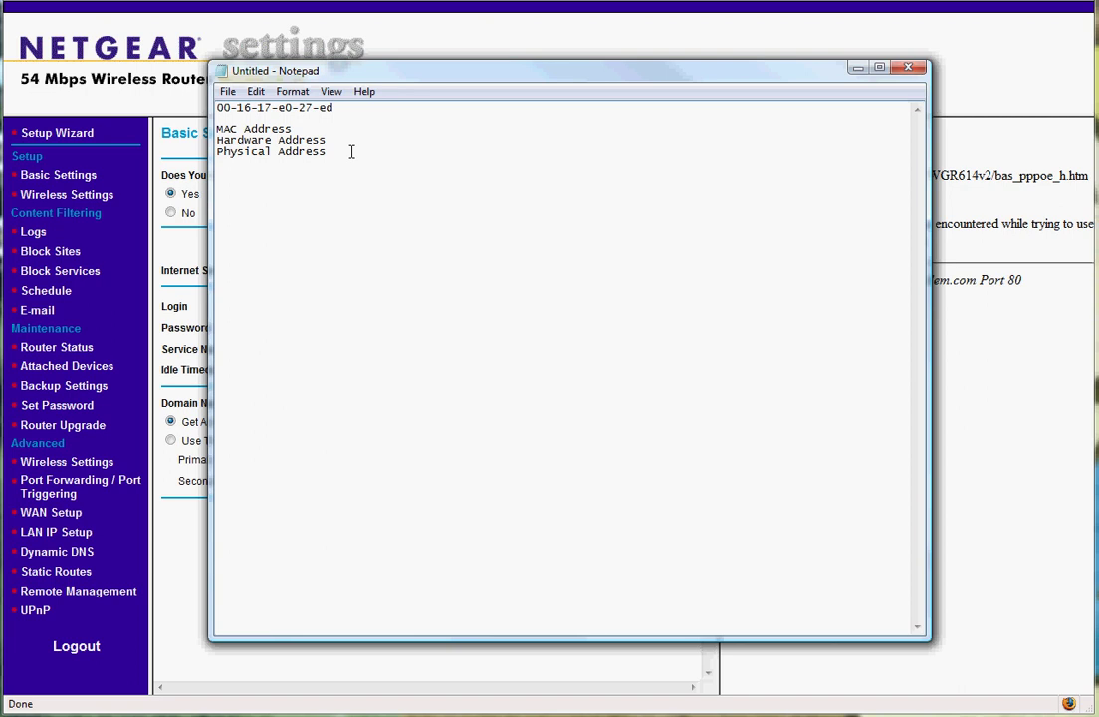
pyautogui.press('Up')
pyautogui.hotkey('shift', 'Right')
pyautogui.hotkey('shift', 'Right')
pyautogui.hotkey('shift', 'Right')
pyautogui.hotkey('shift', 'Right')
pyautogui.click(218, 107)
pyautogui.moveTo(217, 107); pyautogui.dragTo(364, 100)
pyautogui.click(348, 122)
pyautogui.click(858, 67)
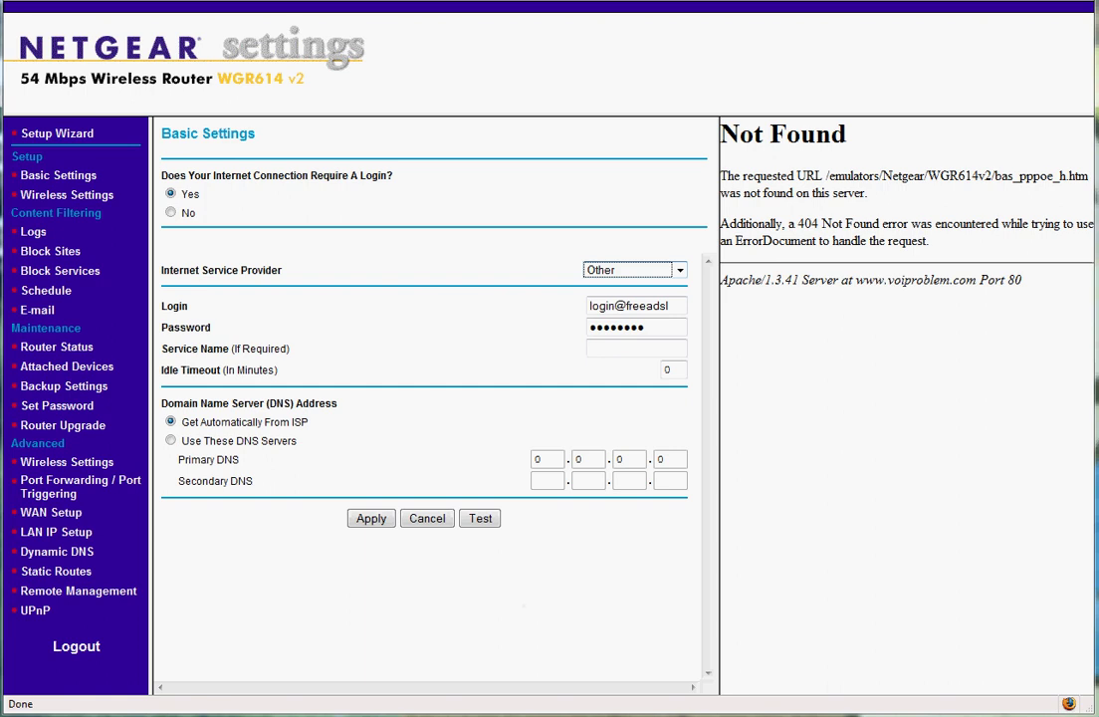
# Step: Return to the Remote Desktop session and close the old command window
pyautogui.hotkey('alt', 'Tab')
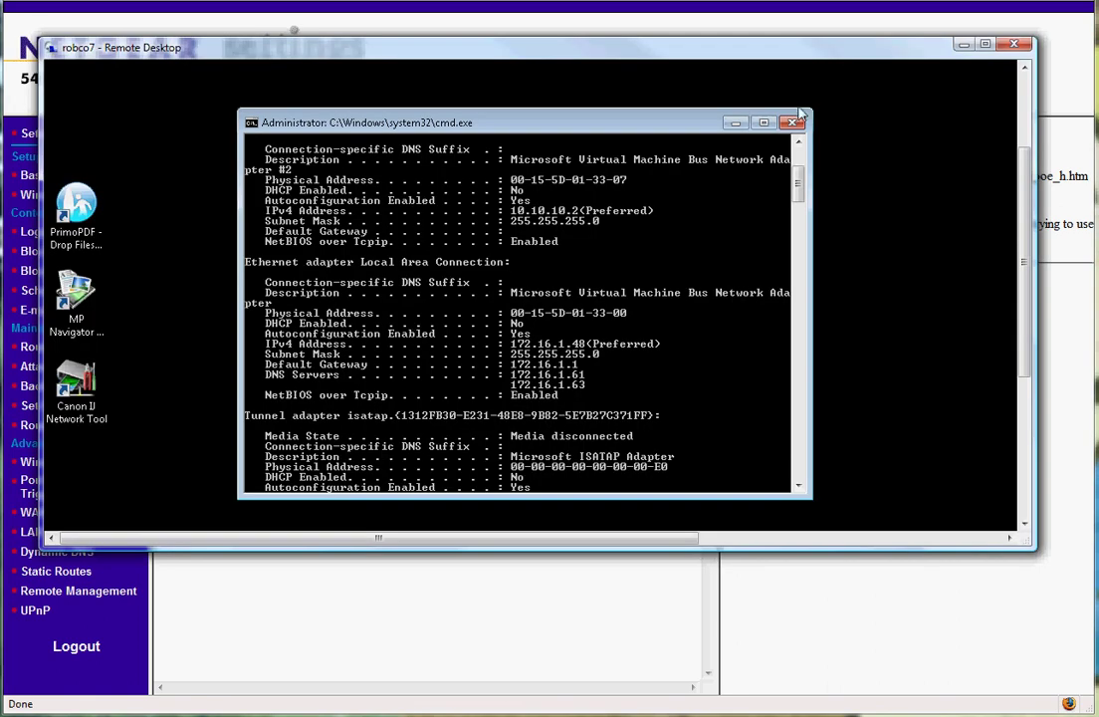
pyautogui.click(793, 122)
pyautogui.moveTo(1019, 242); pyautogui.dragTo(1020, 475)
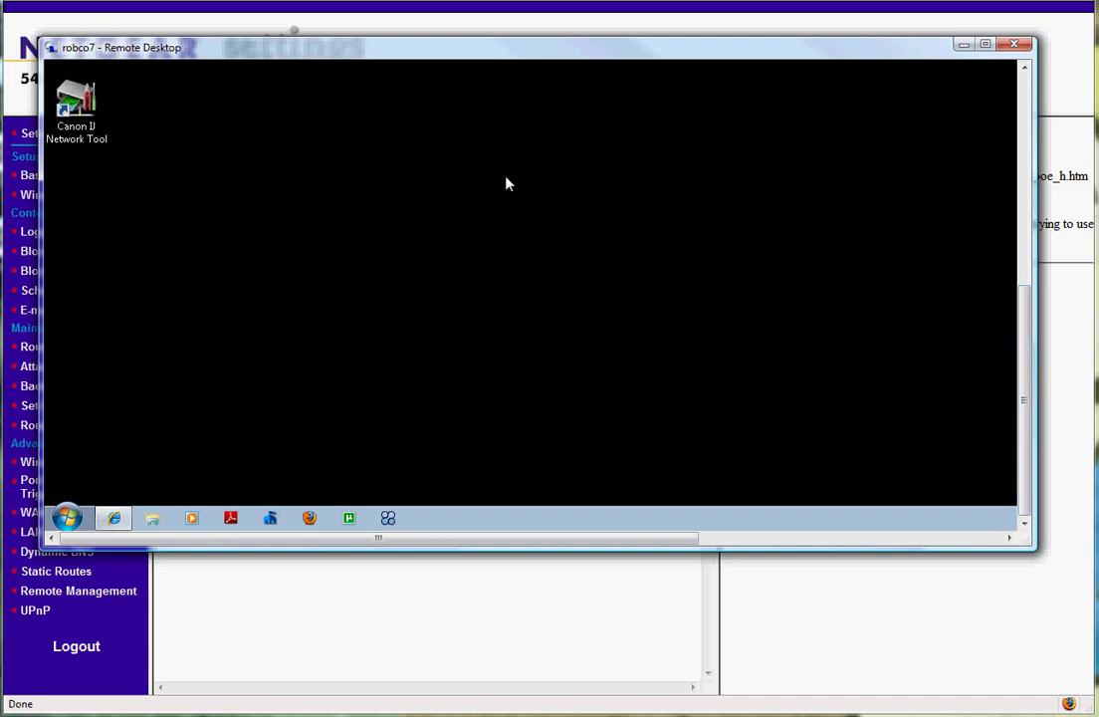
# Step: Open the remote PC's Run prompt from Start > All Programs > Accessories
pyautogui.click(67, 518)
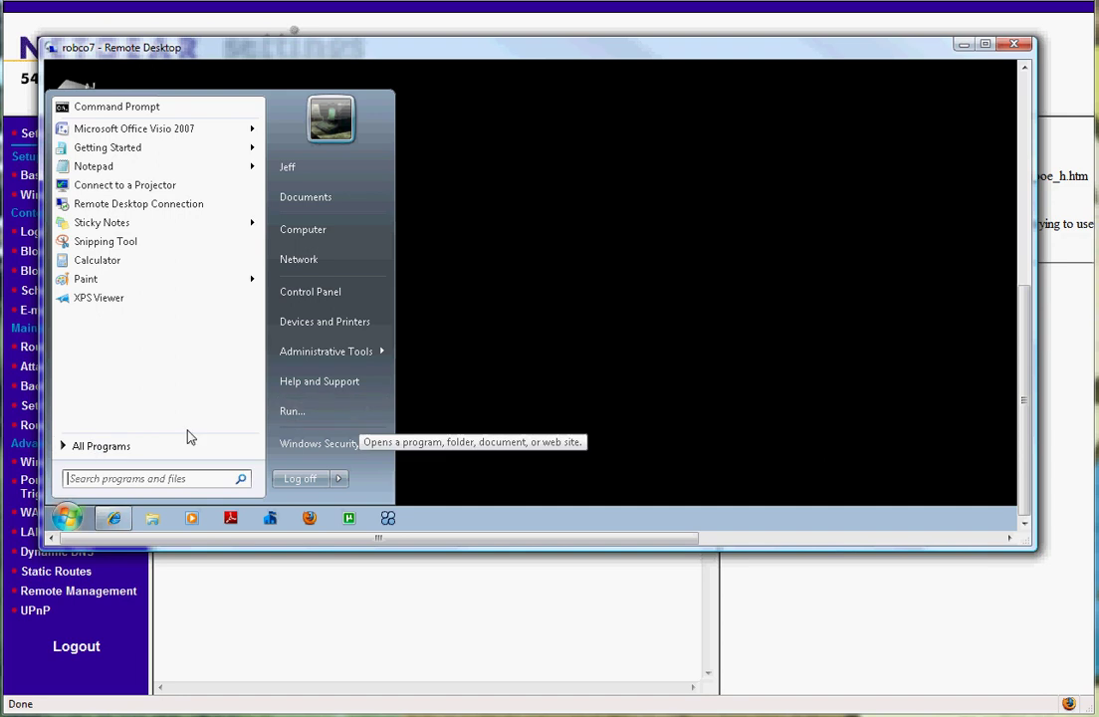
pyautogui.click(114, 446)
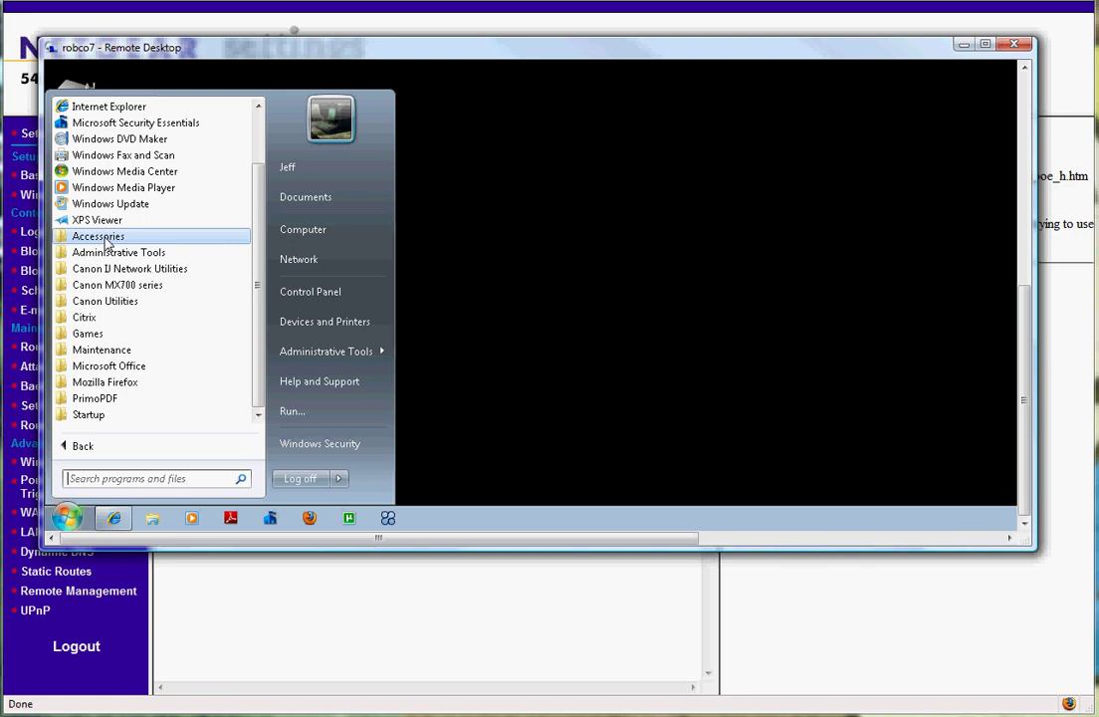
pyautogui.click(107, 239)
pyautogui.click(104, 276)
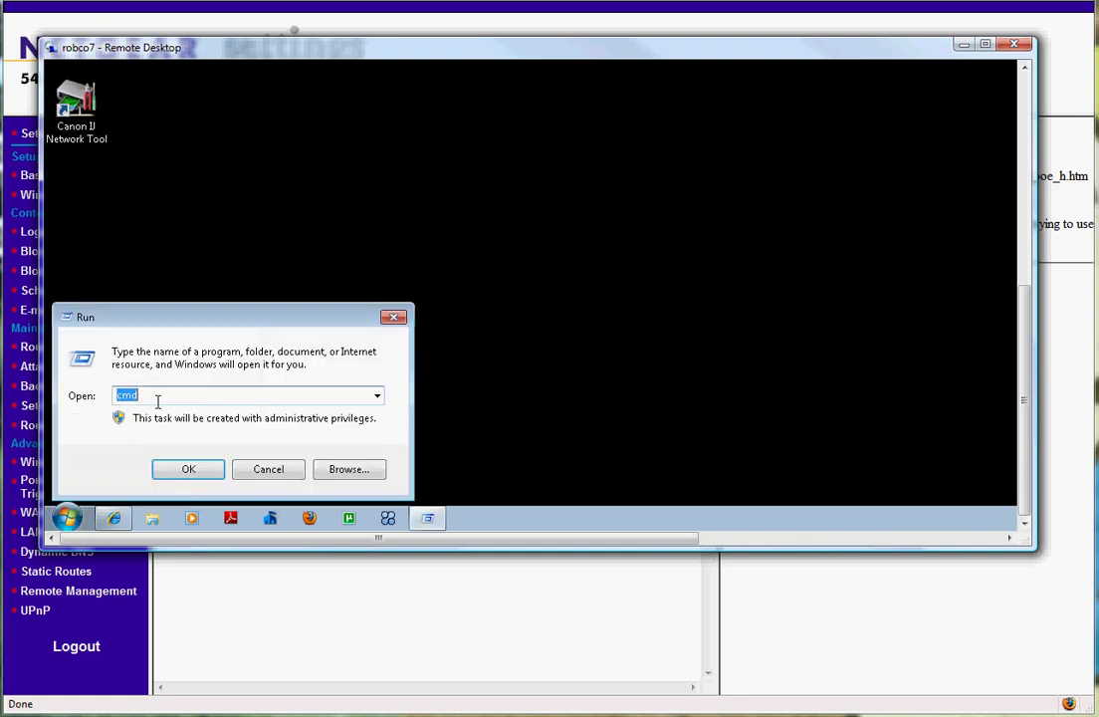
# Step: Launch cmd, move its window aside, and run ipconfig -all to list every adapter
pyautogui.click(181, 473)
pyautogui.moveTo(1025, 354); pyautogui.dragTo(1035, 132)
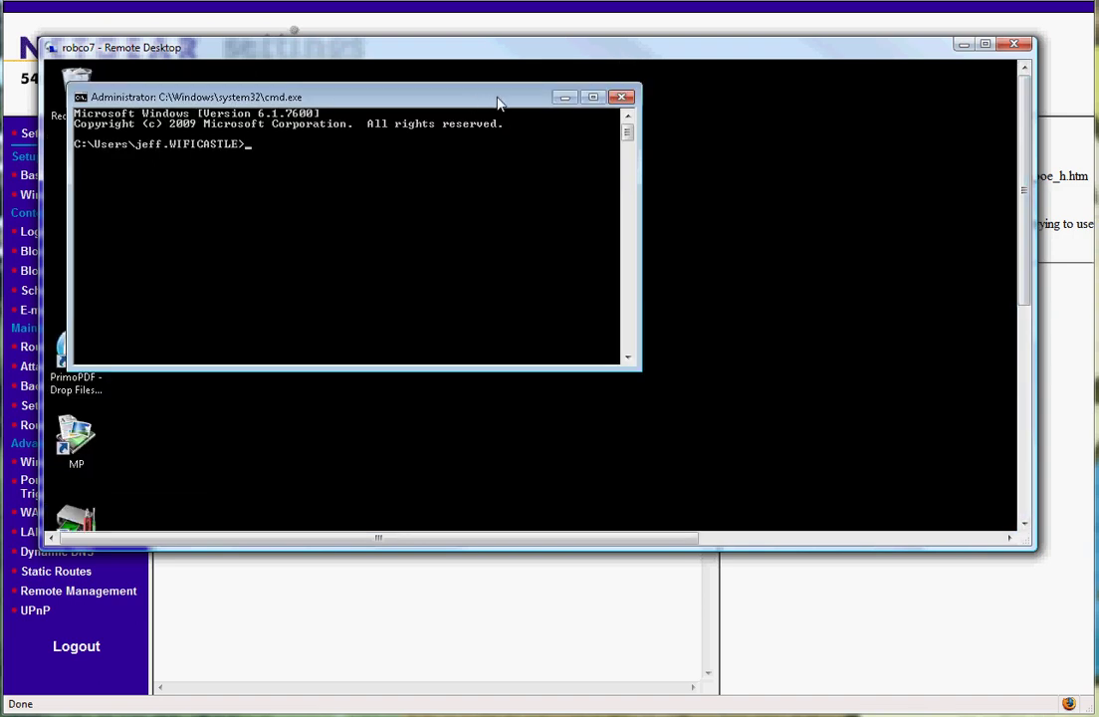
pyautogui.moveTo(498, 100); pyautogui.dragTo(555, 101)
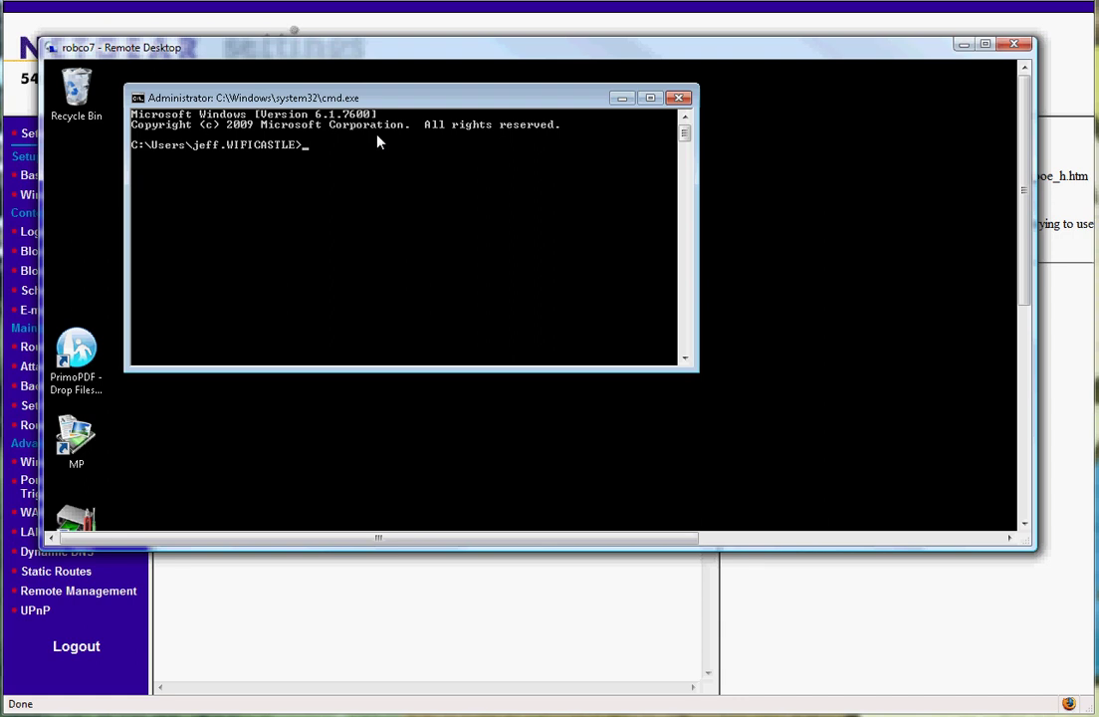
pyautogui.write('ipconfig -all')
pyautogui.press('Return')
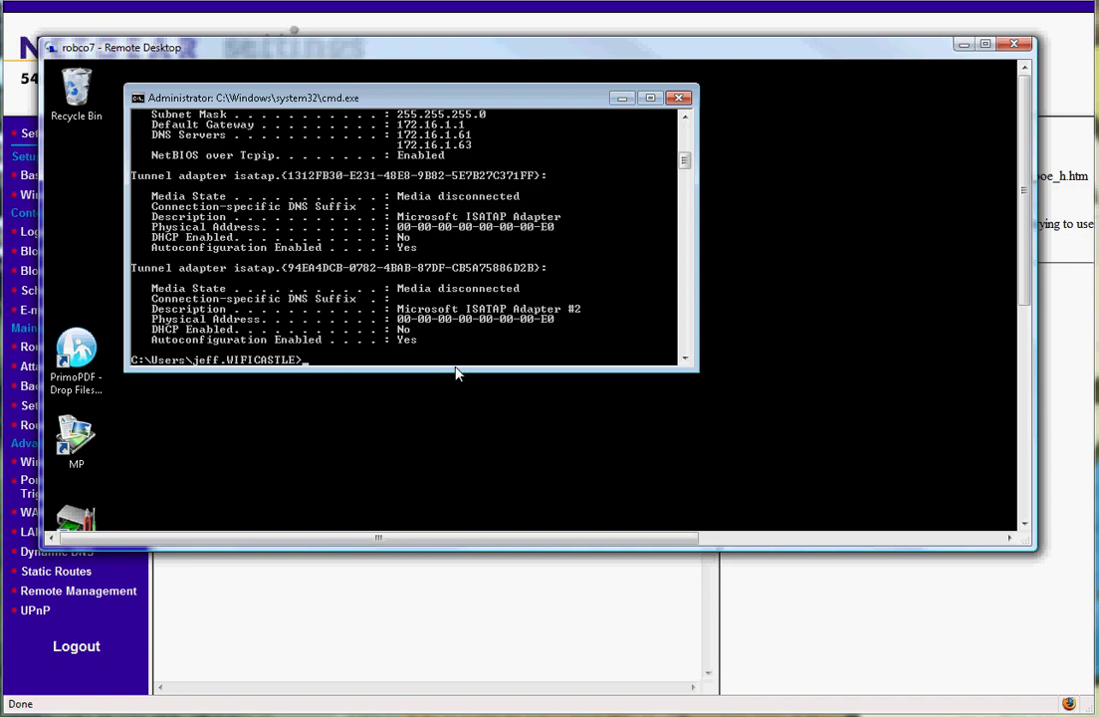
# Step: Enlarge the console, scroll back through the adapter listings, then minimize Remote Desktop
pyautogui.moveTo(456, 372); pyautogui.dragTo(462, 492)
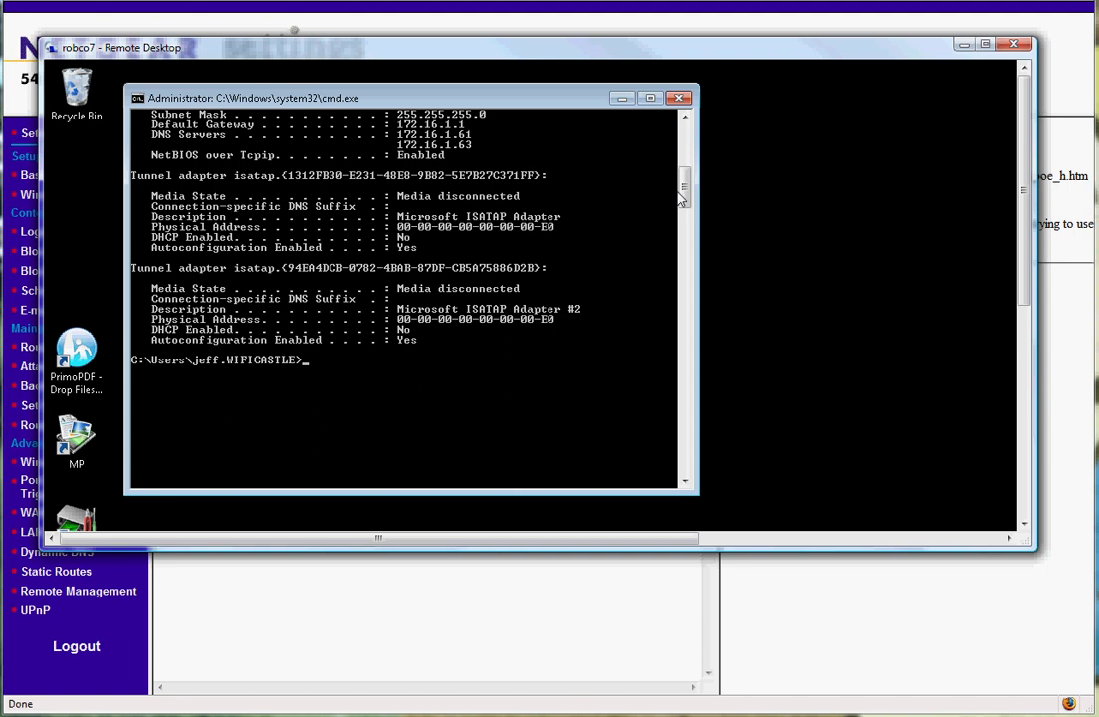
pyautogui.moveTo(683, 187); pyautogui.dragTo(685, 159)
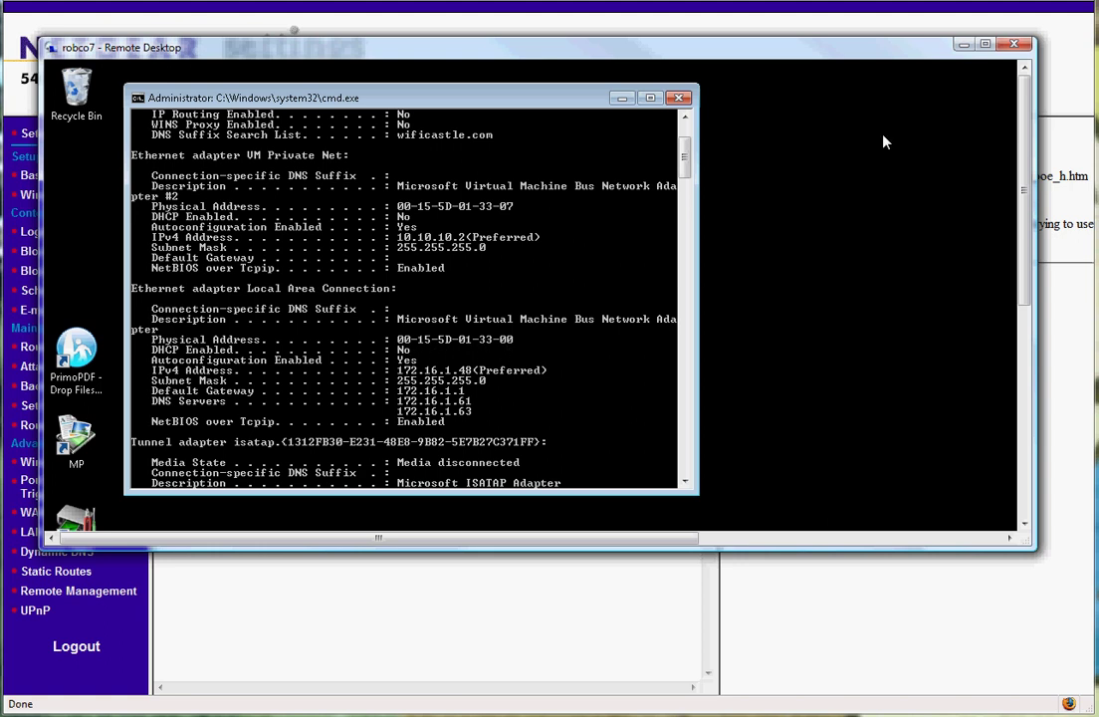
pyautogui.click(964, 46)
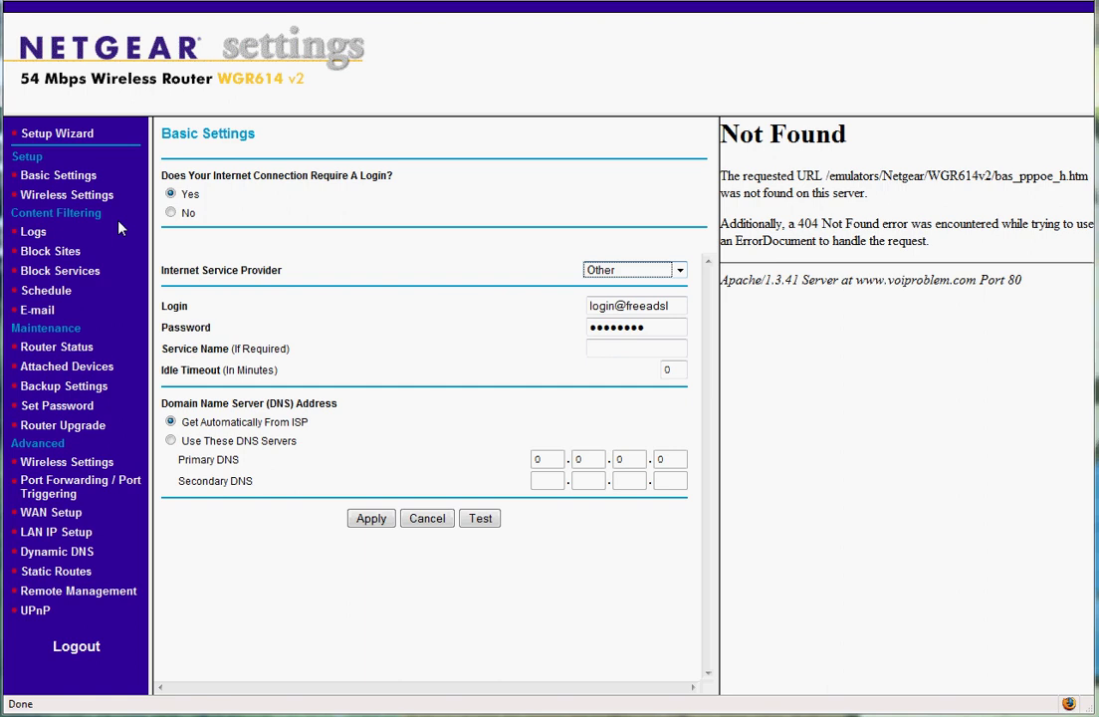
# Step: Open Advanced Wireless Settings, then the Setup Access List page showing PC 1
pyautogui.click(55, 464)
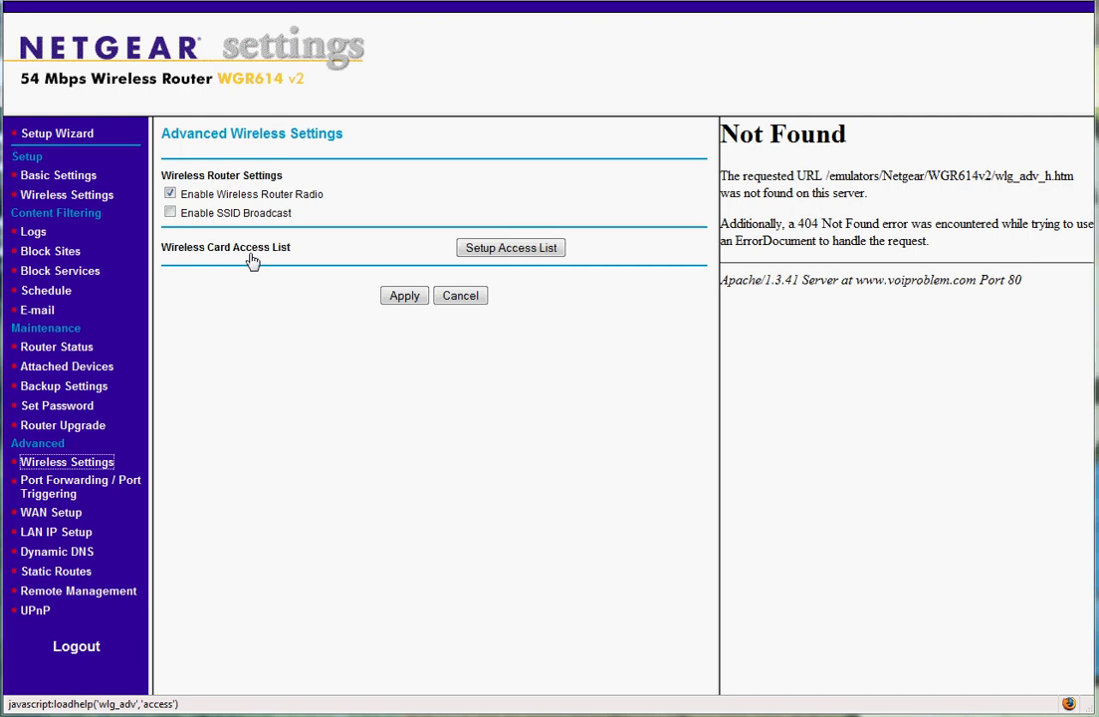
pyautogui.click(491, 253)
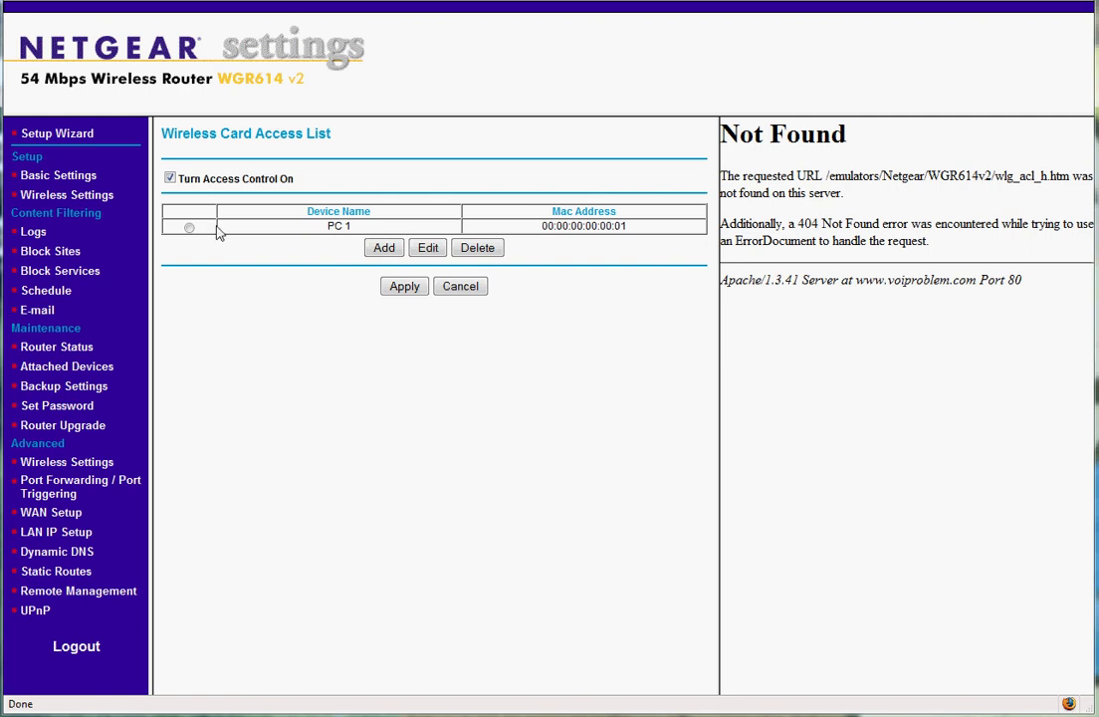
# Step: Add a new access list entry with Device Name 'JeffPC', then switch to Notepad
pyautogui.click(385, 248)
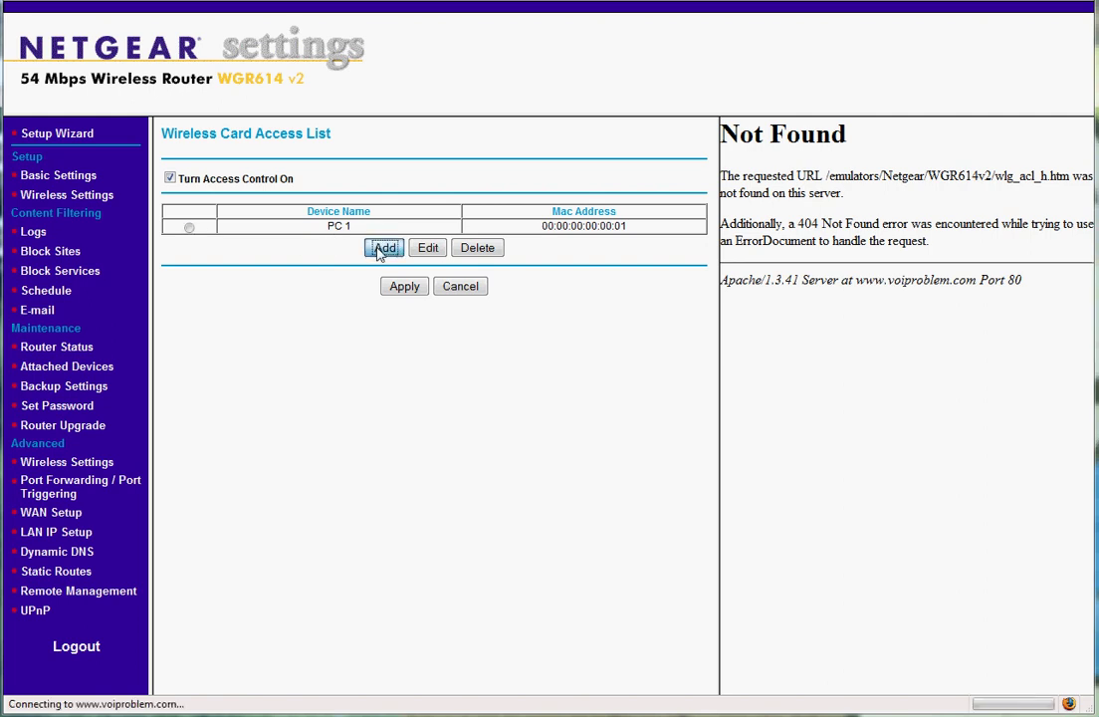
pyautogui.click(407, 268)
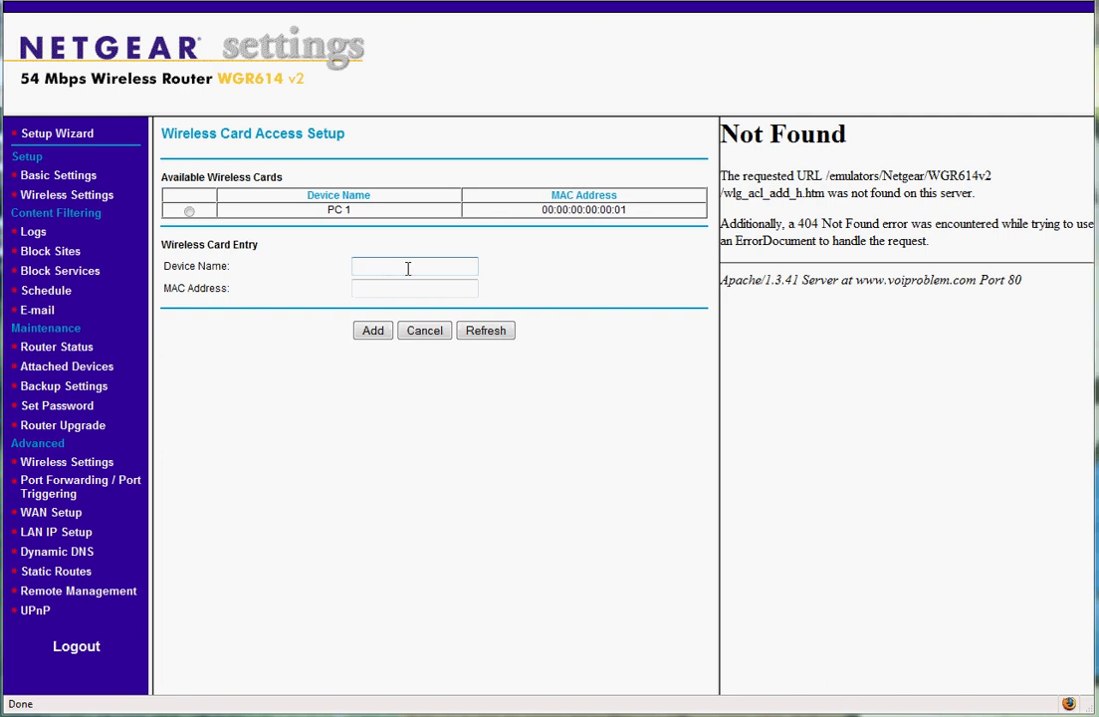
pyautogui.write('JeffPC')
pyautogui.press('Tab')
pyautogui.hotkey('alt', 'Tab')
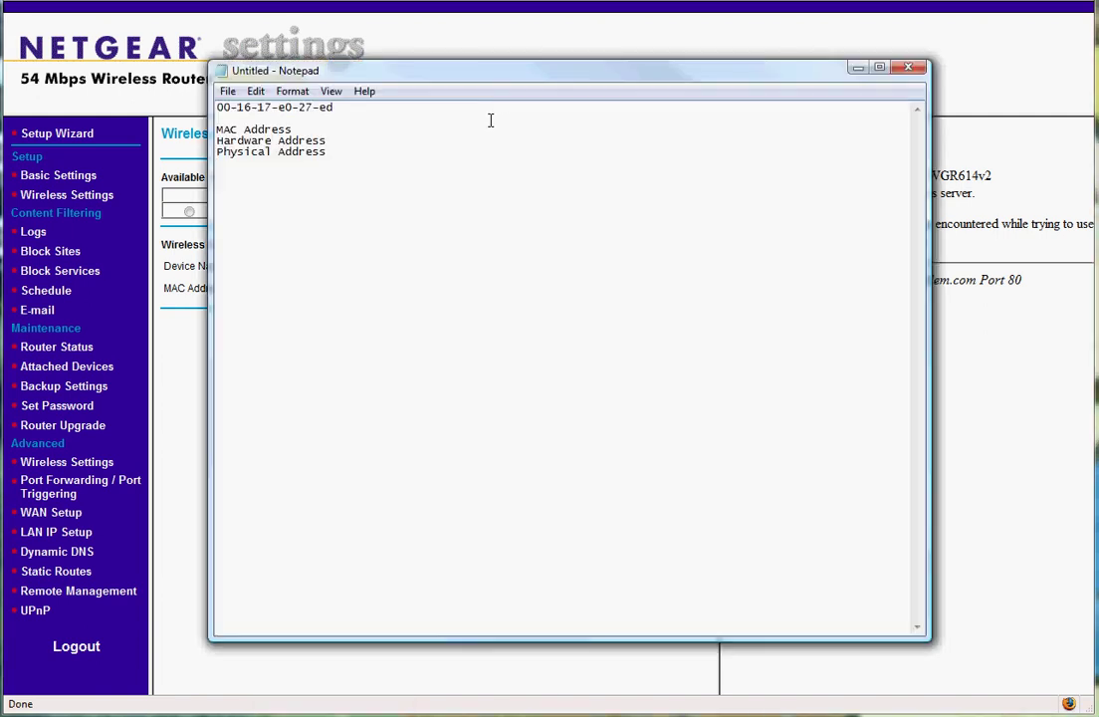
# Step: Copy the MAC address 00-16-17-e0-27-ed from Notepad into the MAC Address field
pyautogui.moveTo(503, 83); pyautogui.dragTo(519, 363)
pyautogui.moveTo(233, 388); pyautogui.dragTo(364, 387)
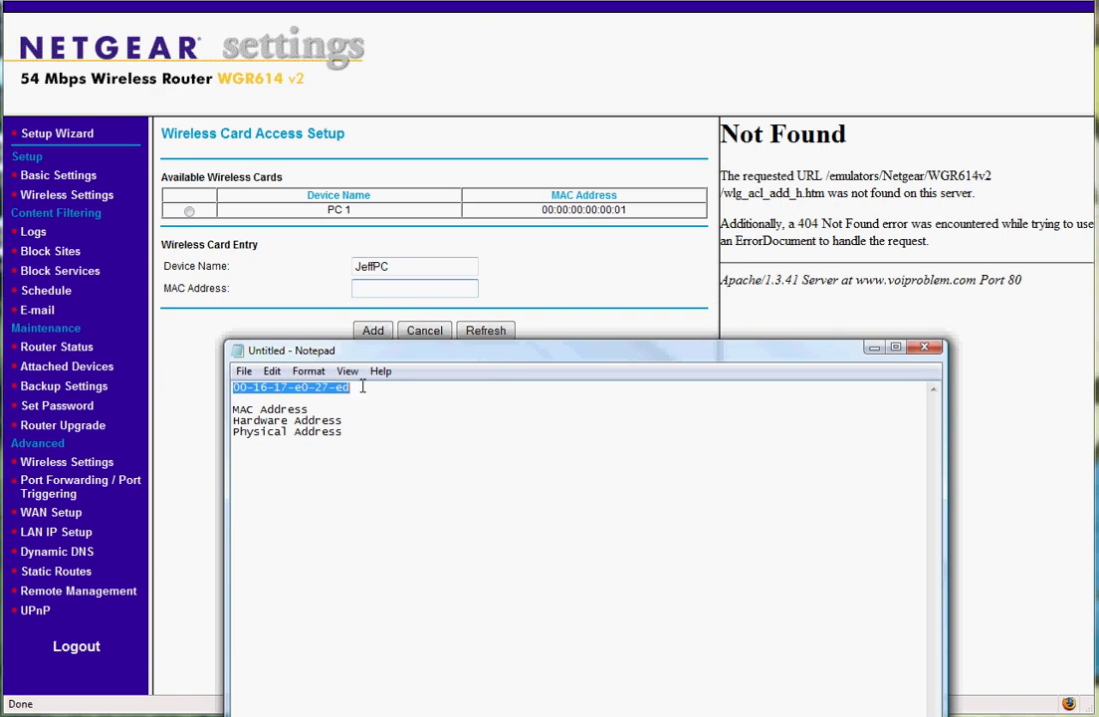
pyautogui.rightClick(323, 388)
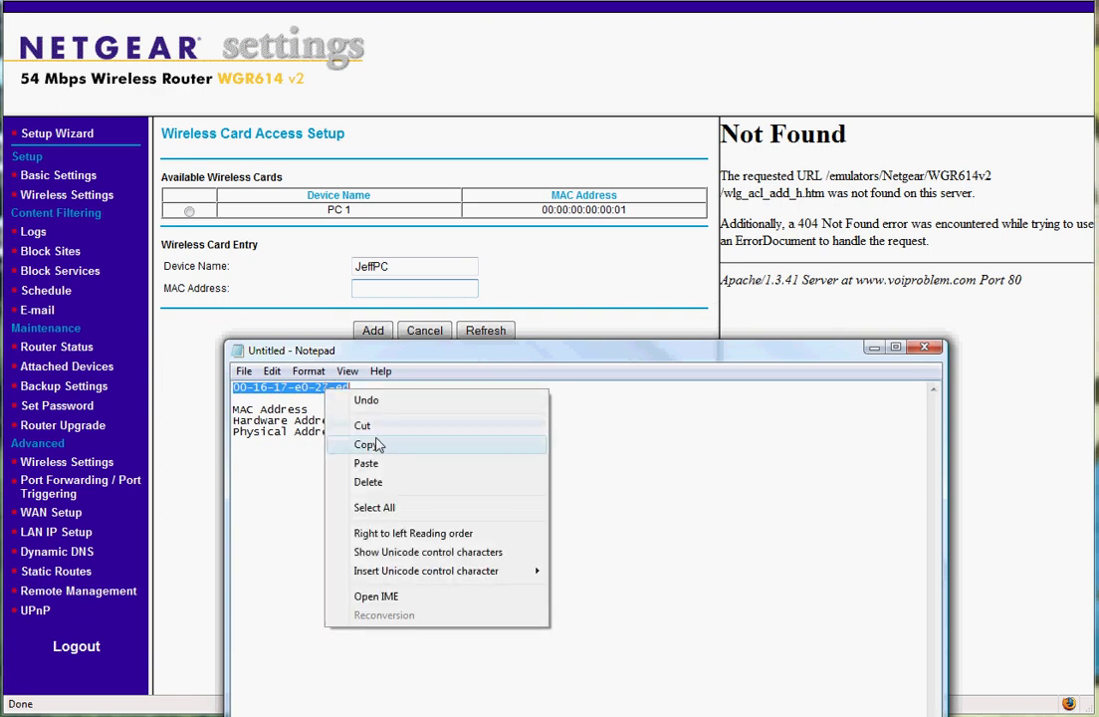
pyautogui.click(611, 437)
pyautogui.moveTo(233, 387); pyautogui.dragTo(345, 387)
pyautogui.rightClick(348, 388)
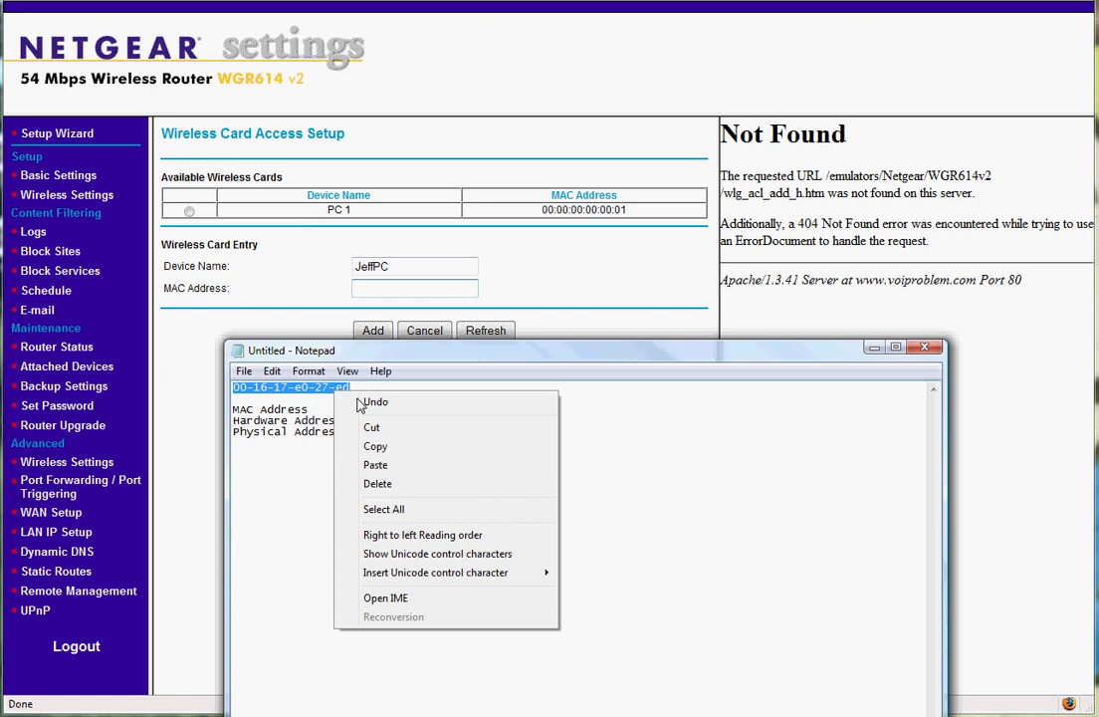
pyautogui.click(374, 443)
pyautogui.rightClick(364, 289)
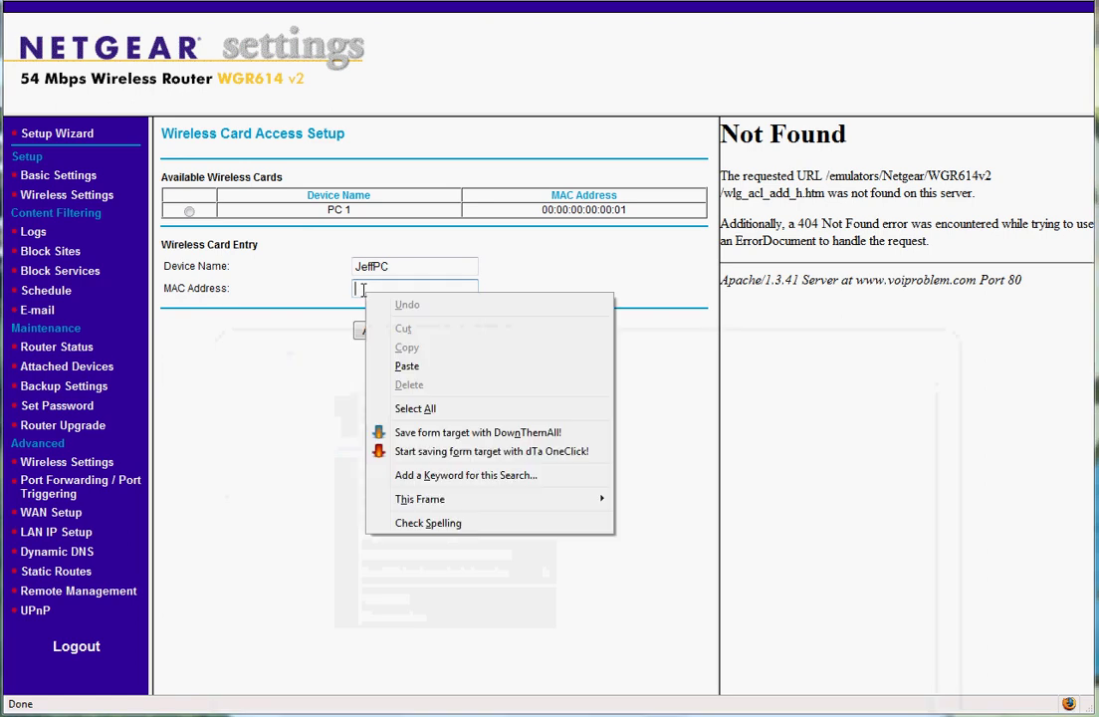
pyautogui.click(390, 368)
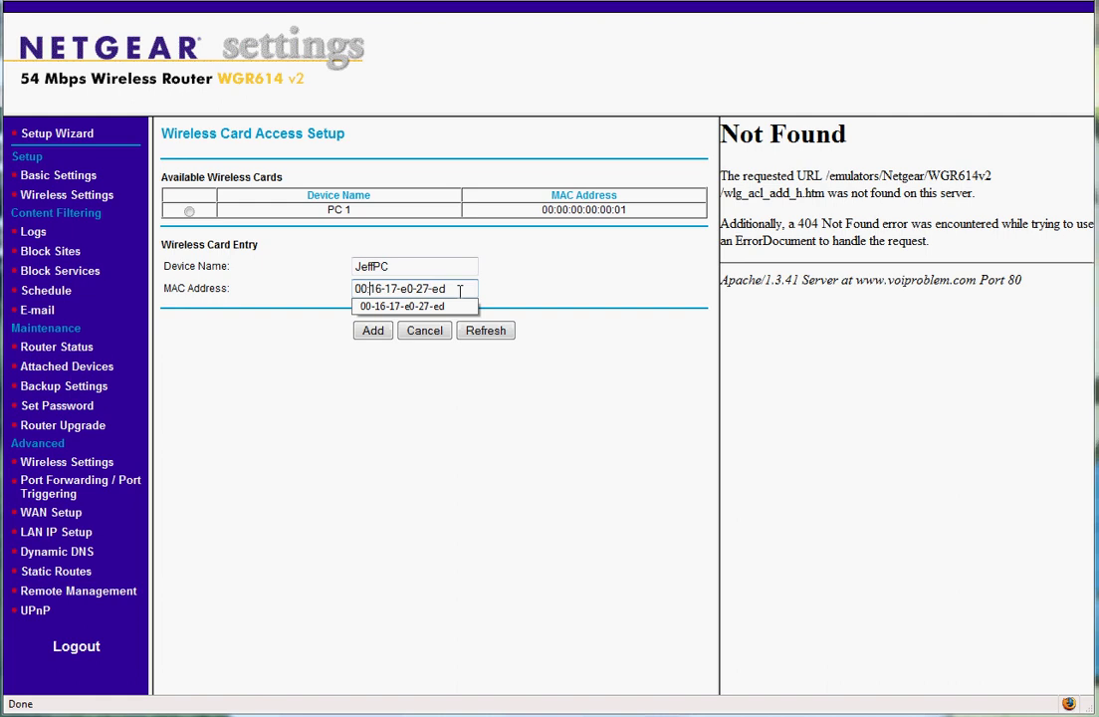
pyautogui.press('Down')
pyautogui.click(383, 288)
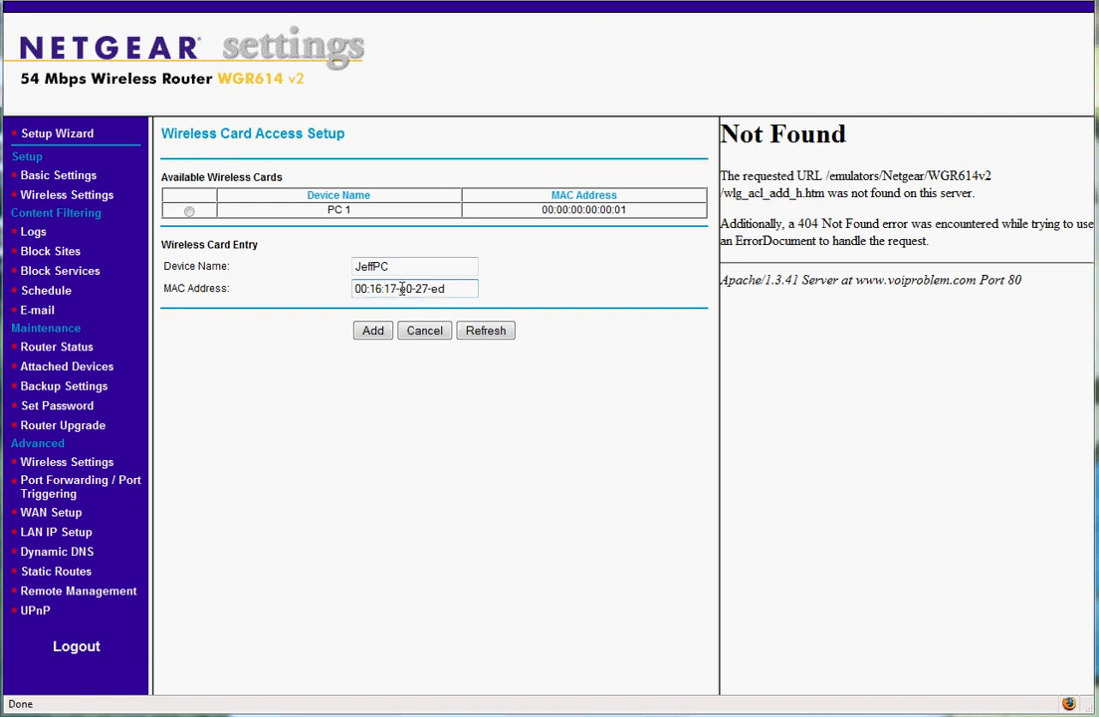
# Step: Replace the remaining dashes with colons so the MAC reads 00:16:17:e0:27:ed
pyautogui.click(401, 288)
pyautogui.press('BackSpace')
pyautogui.write(':')
pyautogui.click(414, 288)
pyautogui.press('BackSpace')
pyautogui.write(':')
pyautogui.click(431, 289)
pyautogui.press('BackSpace')
pyautogui.write(':')
# Step: Submit the JeffPC entry and select the resulting Forbidden error text
pyautogui.click(374, 331)
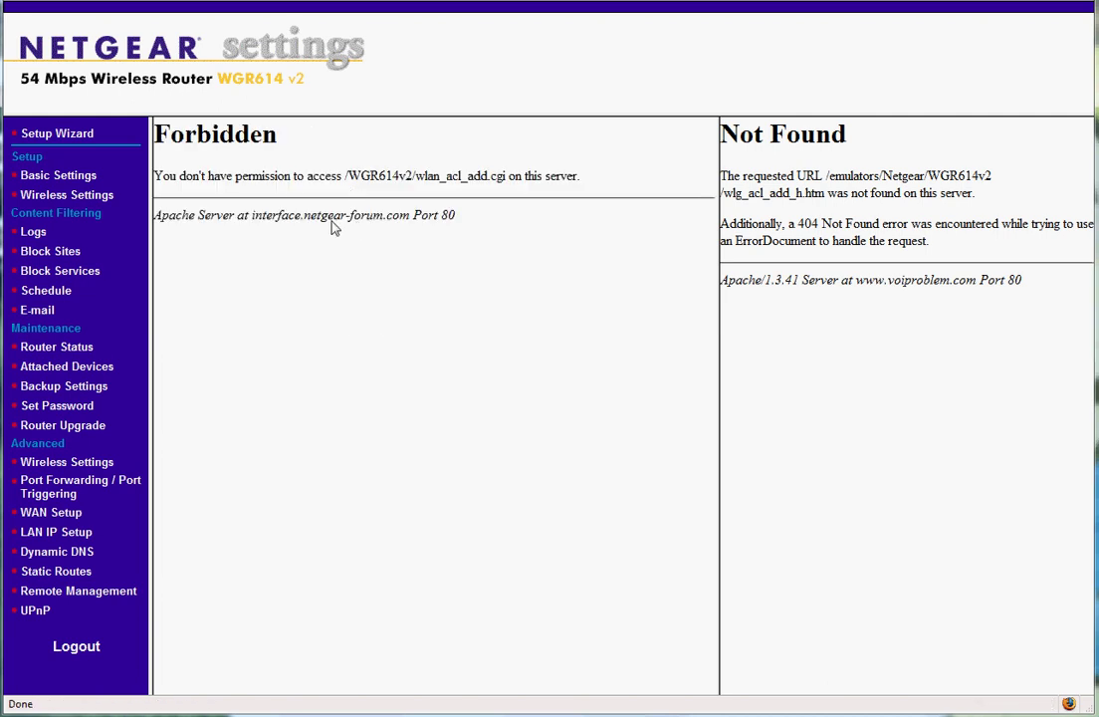
pyautogui.moveTo(152, 132); pyautogui.dragTo(455, 215)
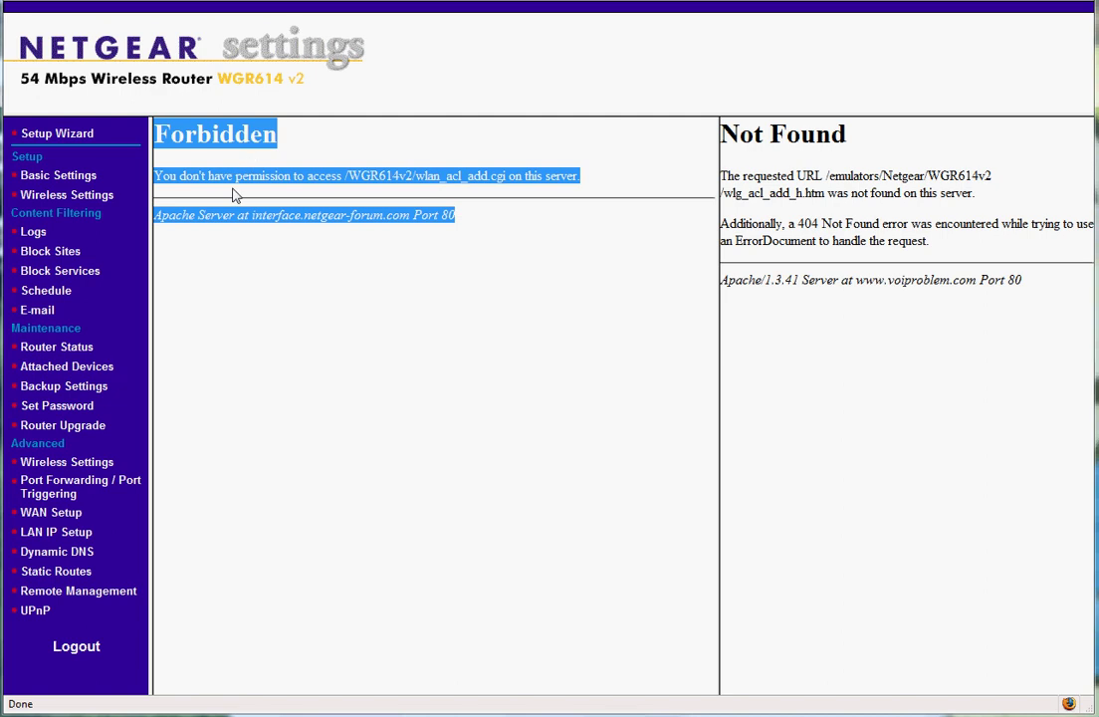
# Step: Reopen Wireless Settings > Setup Access List > Add and focus the empty Device Name field
pyautogui.click(77, 464)
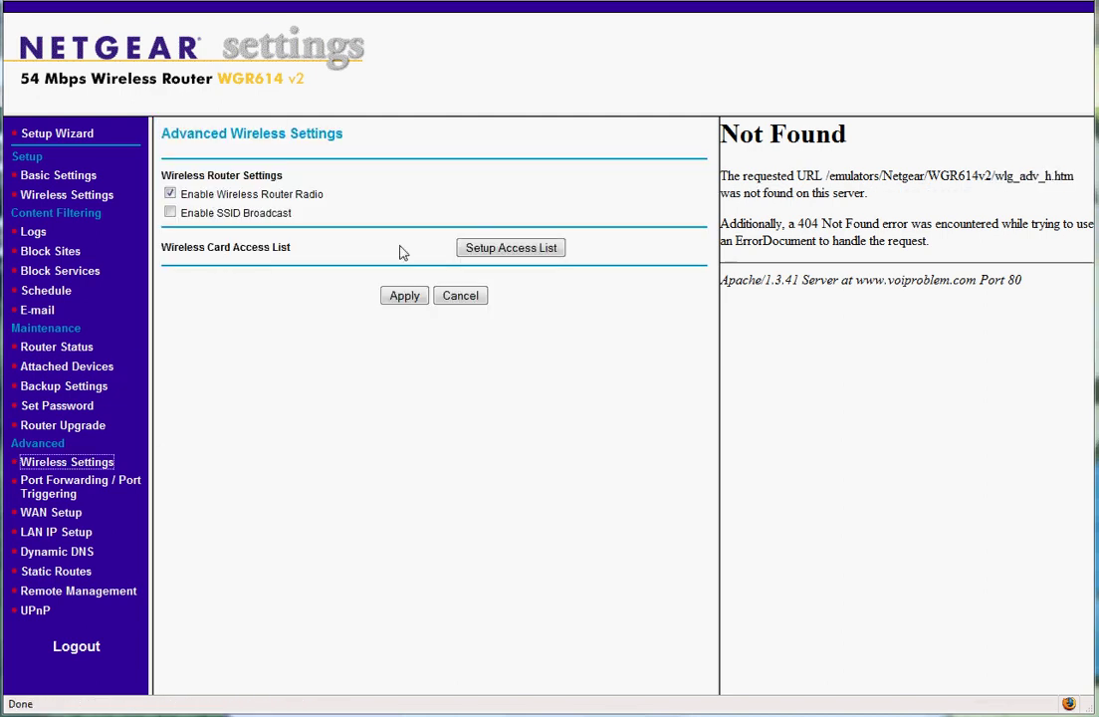
pyautogui.click(491, 251)
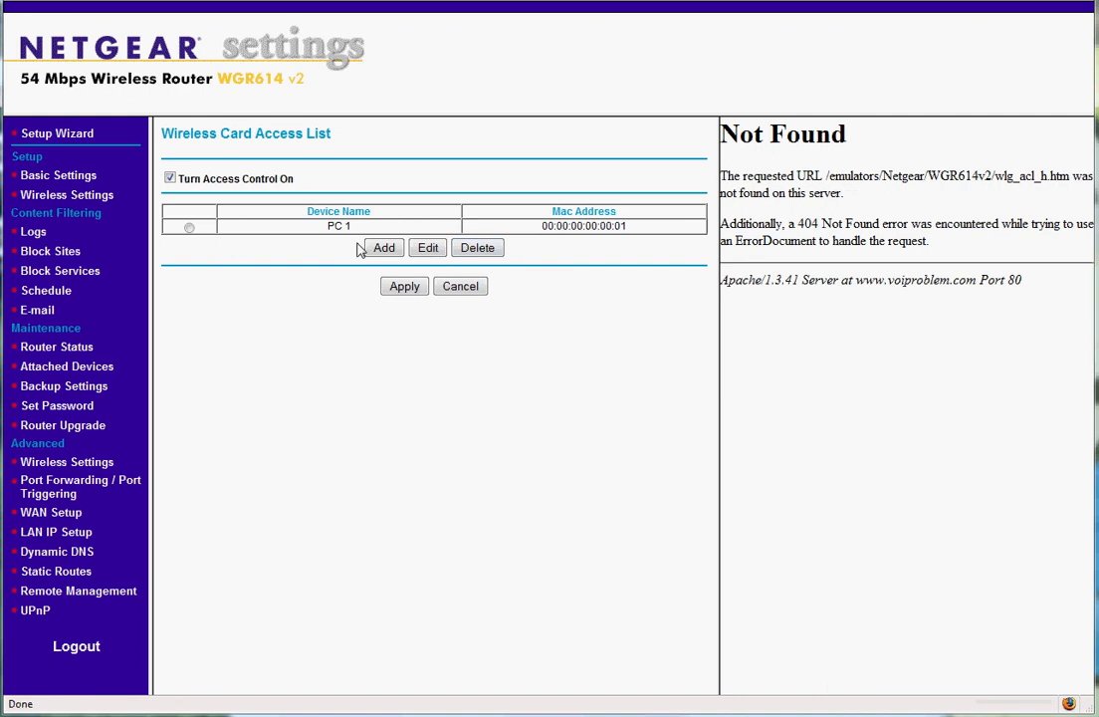
pyautogui.click(382, 249)
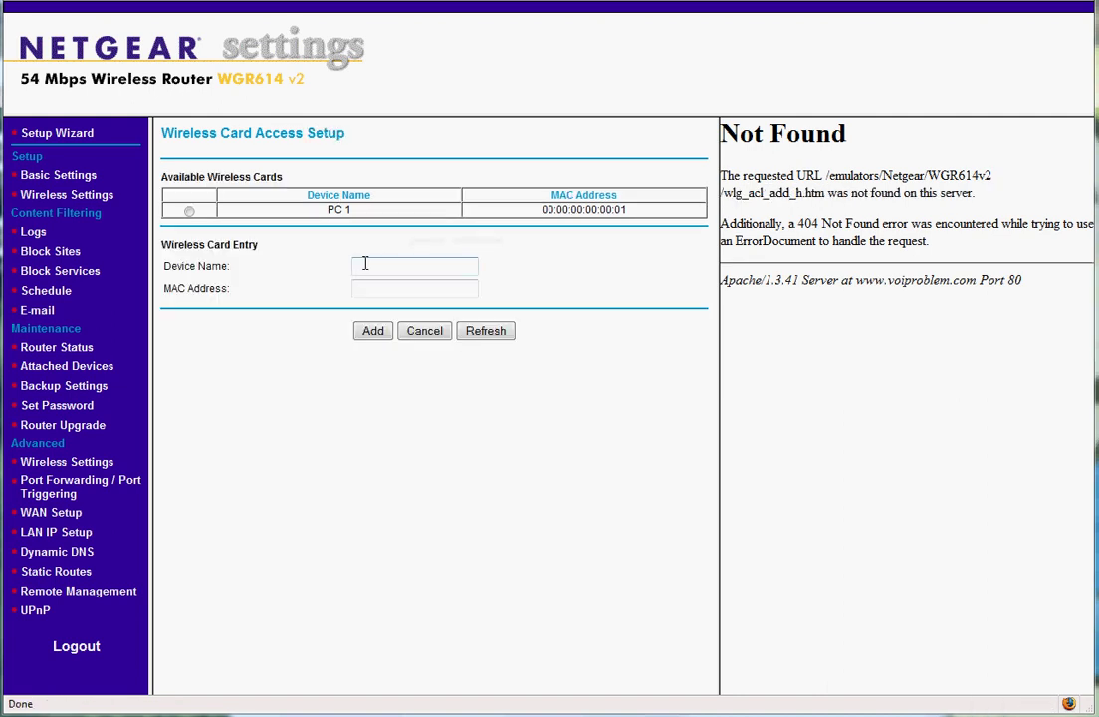
pyautogui.click(369, 263)
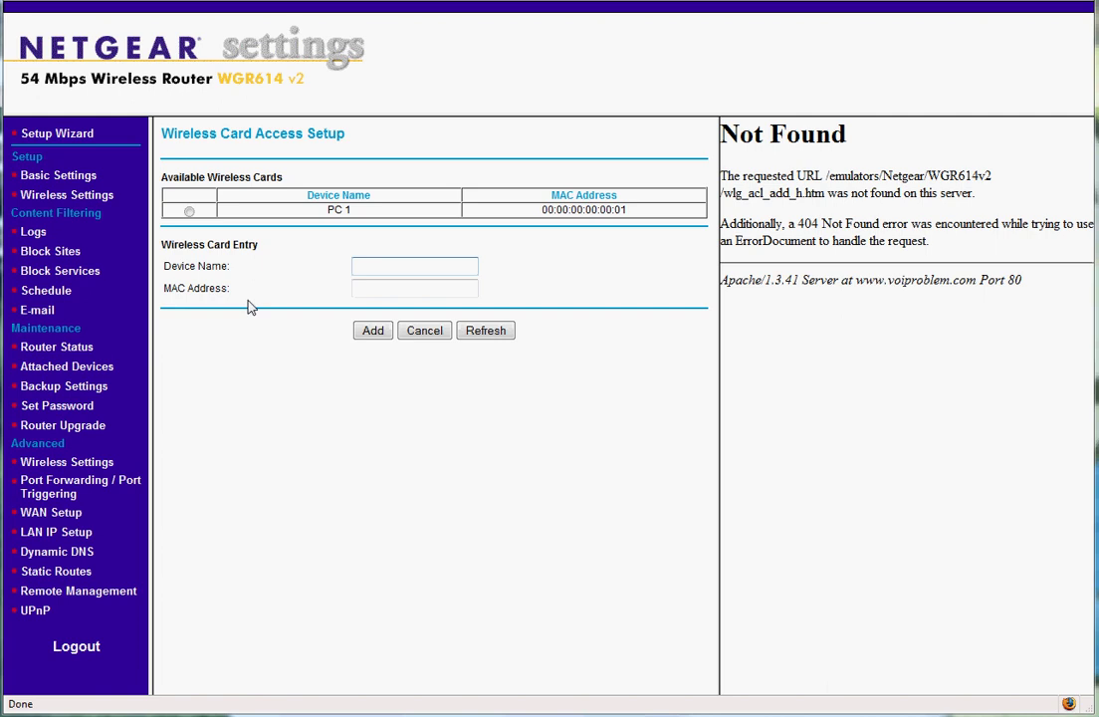